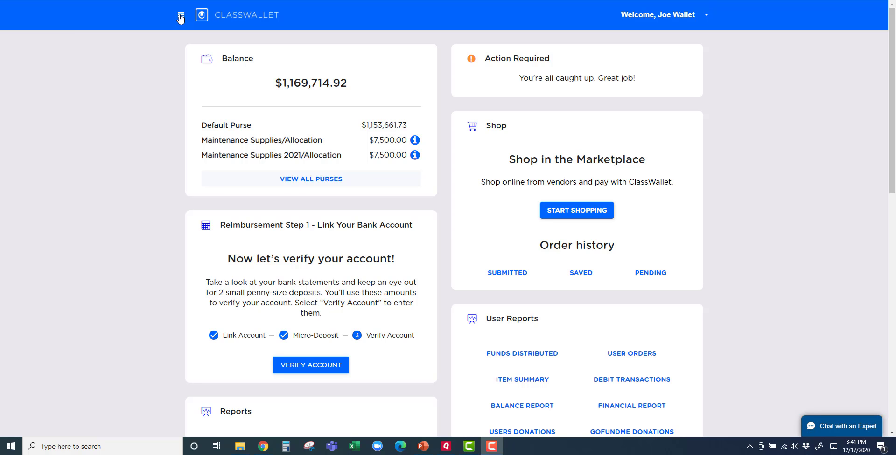
- Open a blank new purse form in the Distribution Management area of Funds Management
click(180, 18)
click(74, 119)
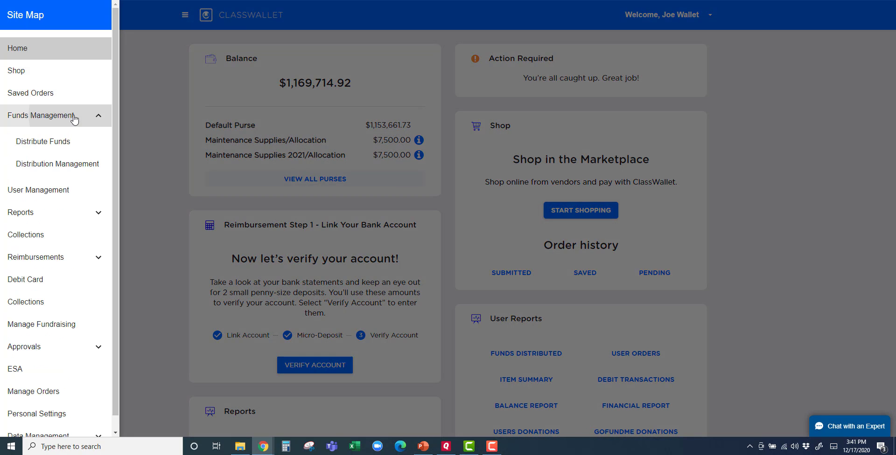
click(77, 169)
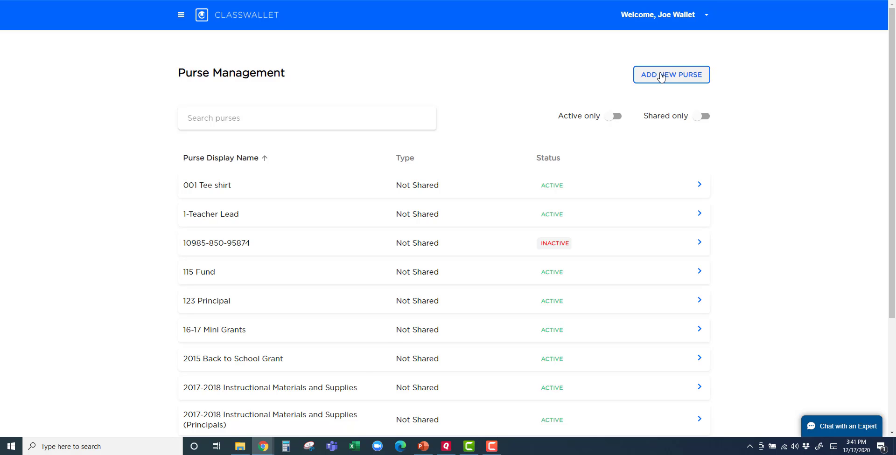
click(661, 78)
- Name the new purse Supplies and give it the accounting code 75329630-rews
click(455, 128)
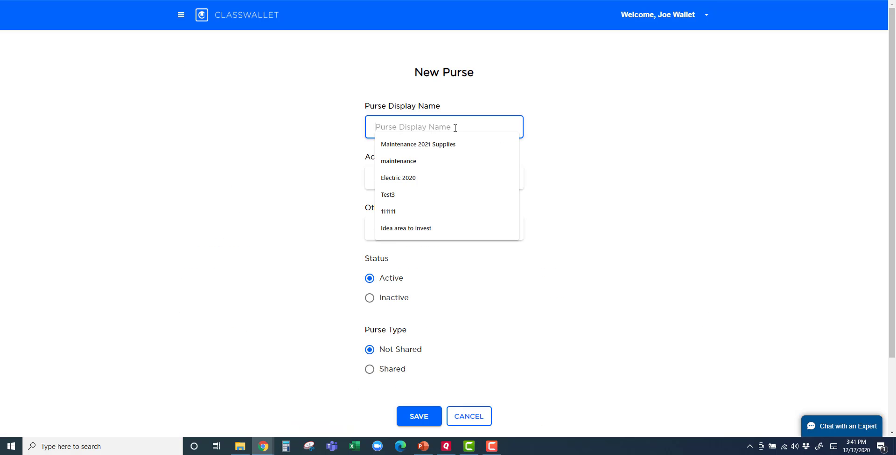
text(Supplies)
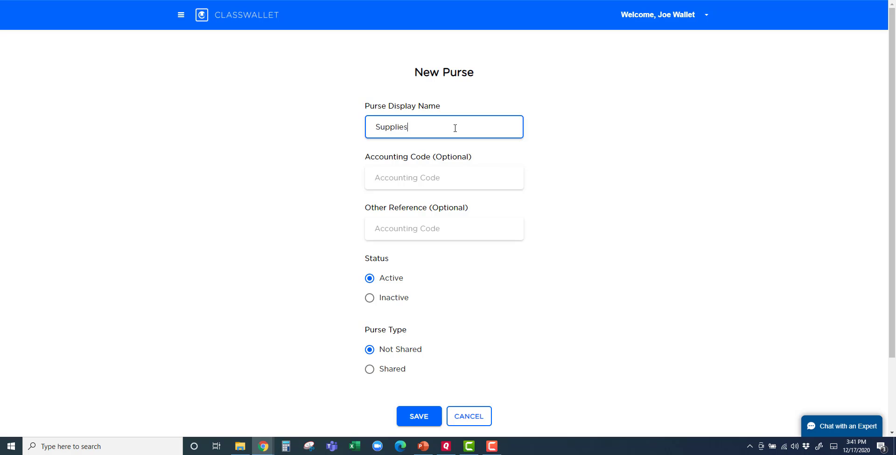
key(Tab)
text(753)
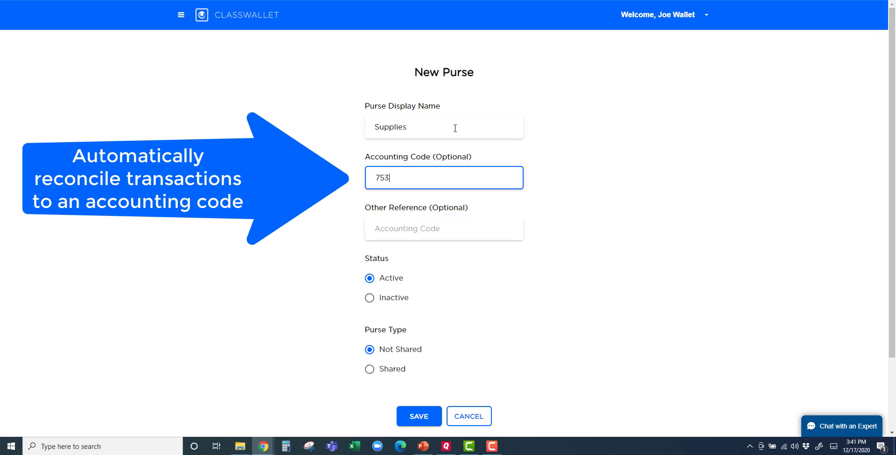
text(29630-rews)
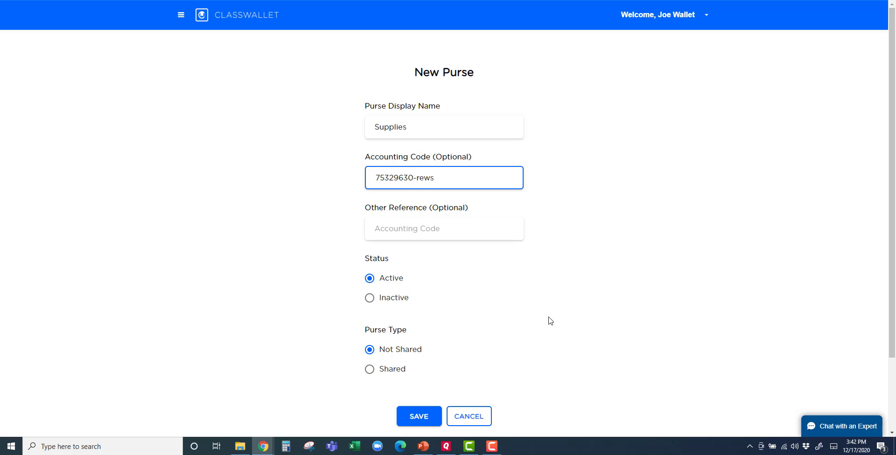
- Make the Supplies purse shared and allocate $3,500.00 of the available funds to it
click(370, 370)
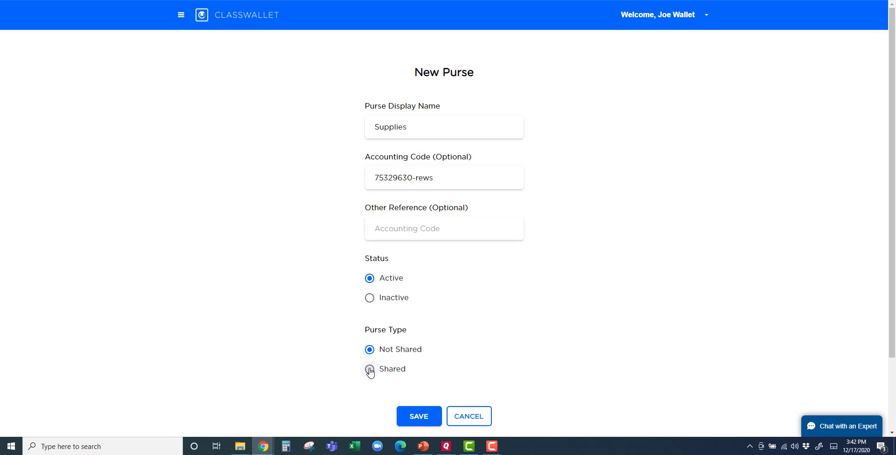
scroll(557, 284, down, 4)
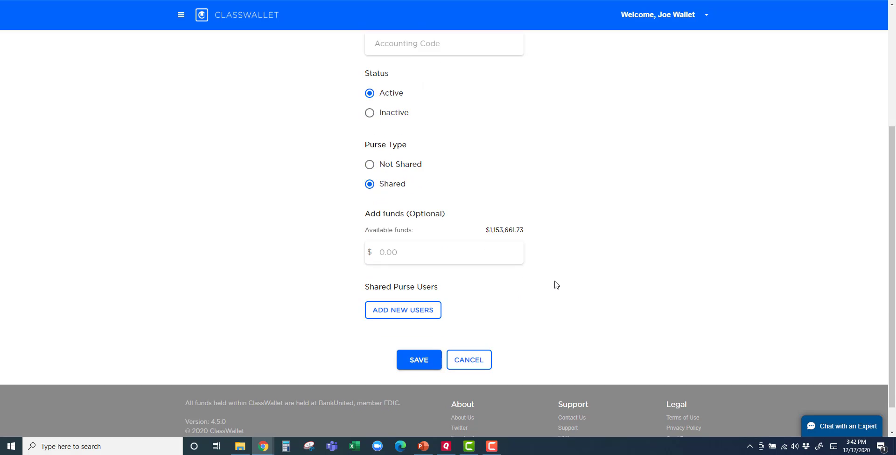
click(489, 256)
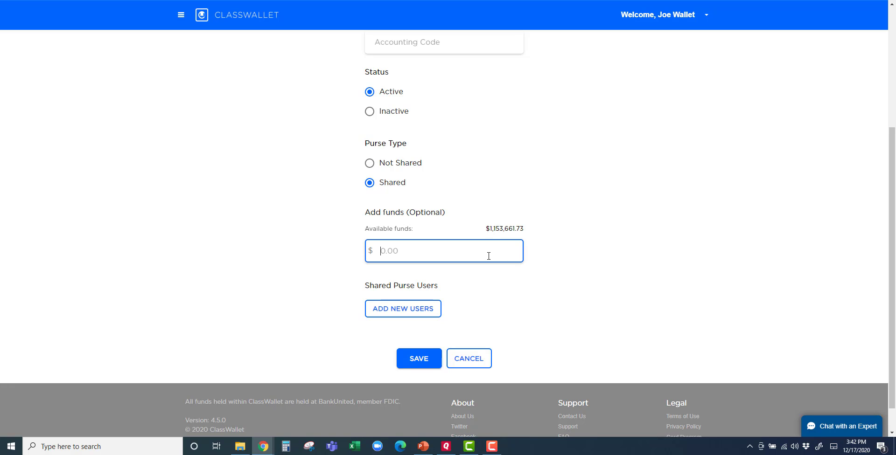
text(3500)
- Add several users from the full user list to the Supplies purse as shared purse users
click(417, 309)
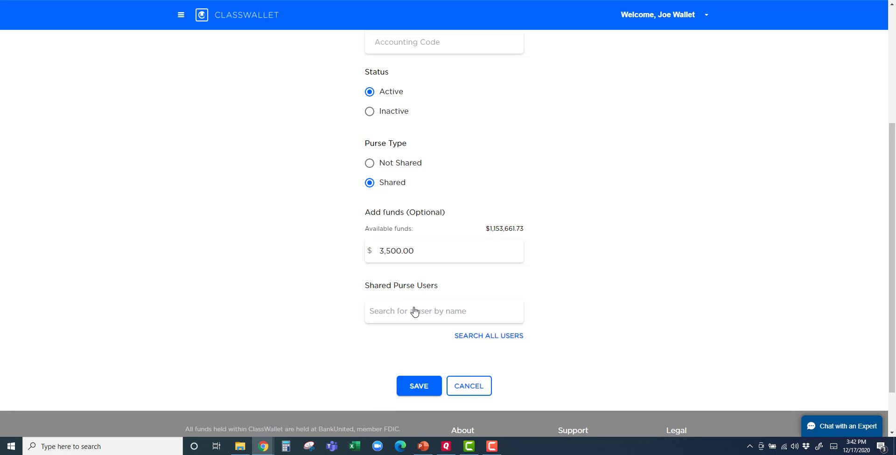
click(476, 317)
click(444, 332)
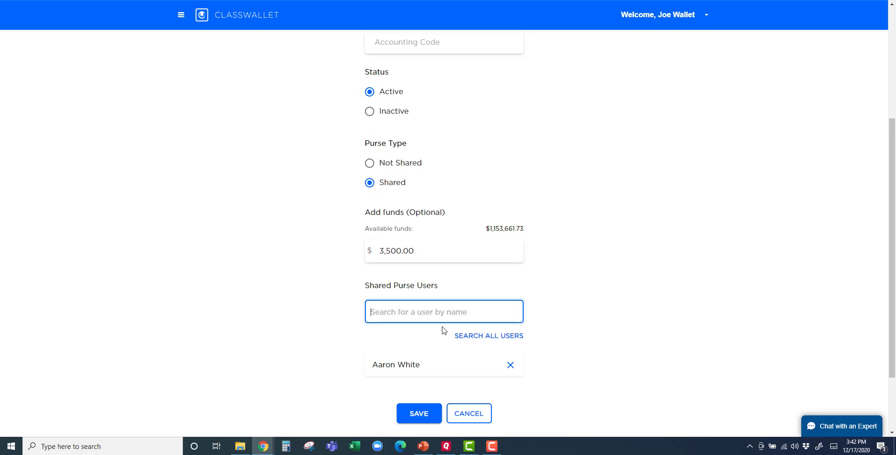
click(515, 336)
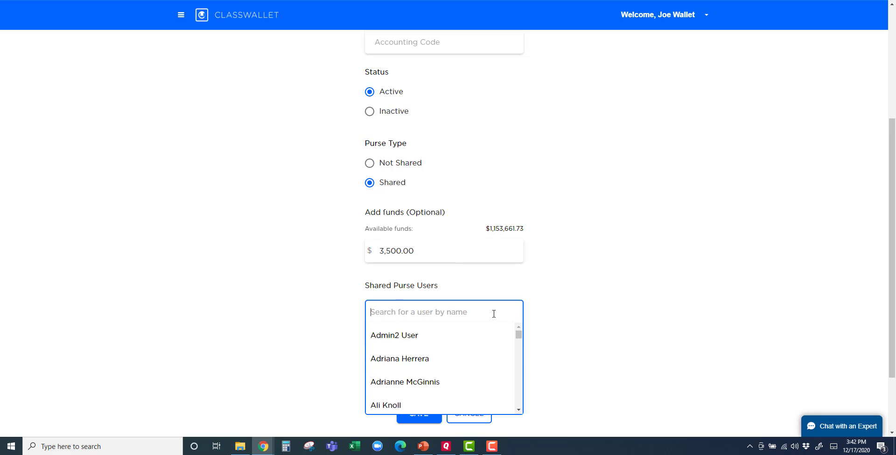
drag(520, 340, 519, 360)
click(490, 362)
click(512, 335)
click(467, 371)
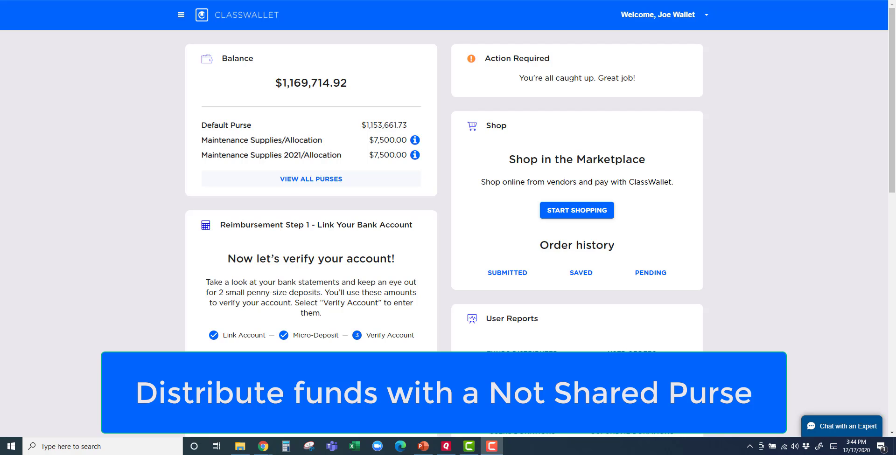
- Open the Distribute Funds page from Funds Management
click(181, 16)
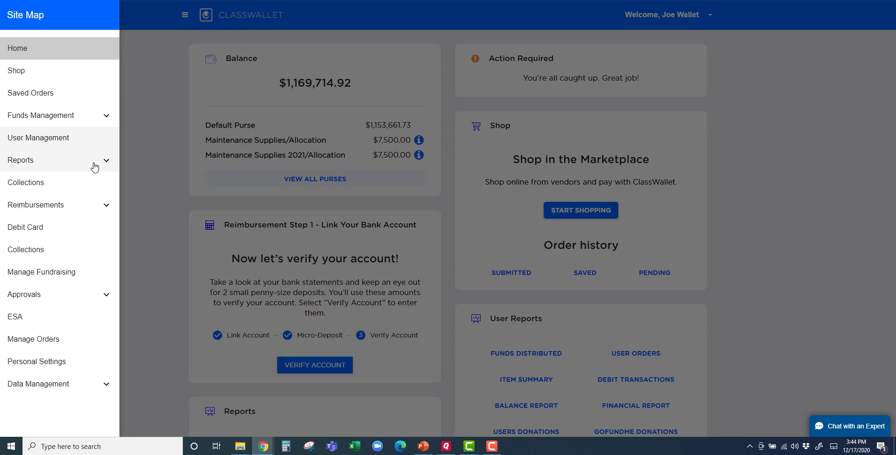
click(103, 116)
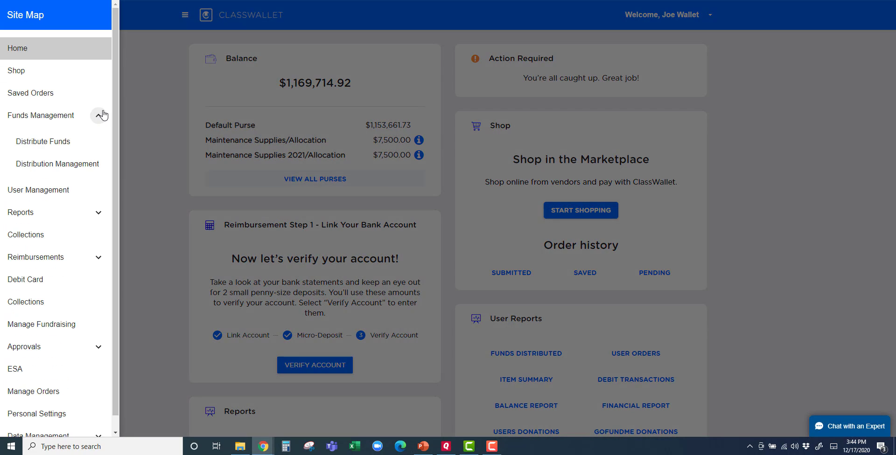
click(59, 145)
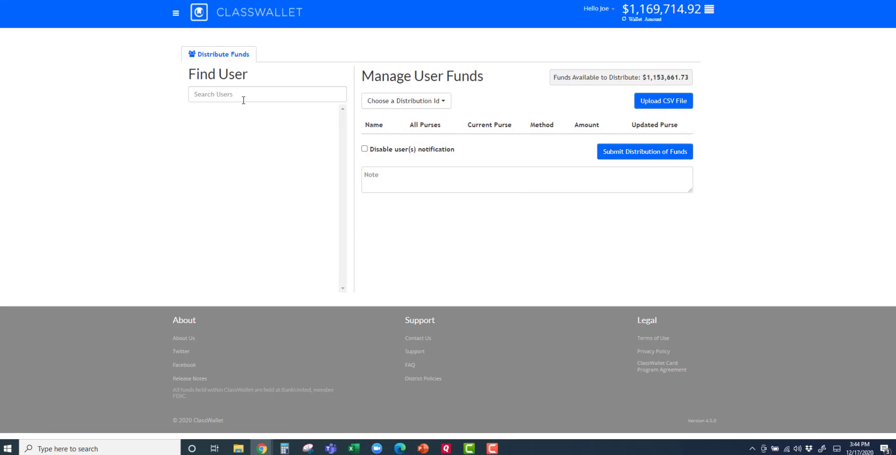
- Search the users for "." and add the third, sixth and eighth listed users to the distribution
click(244, 98)
text(.)
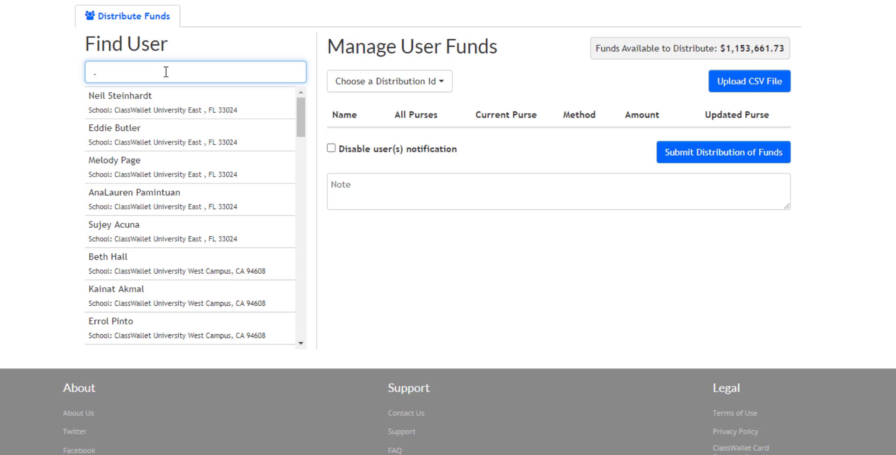
click(220, 173)
click(188, 264)
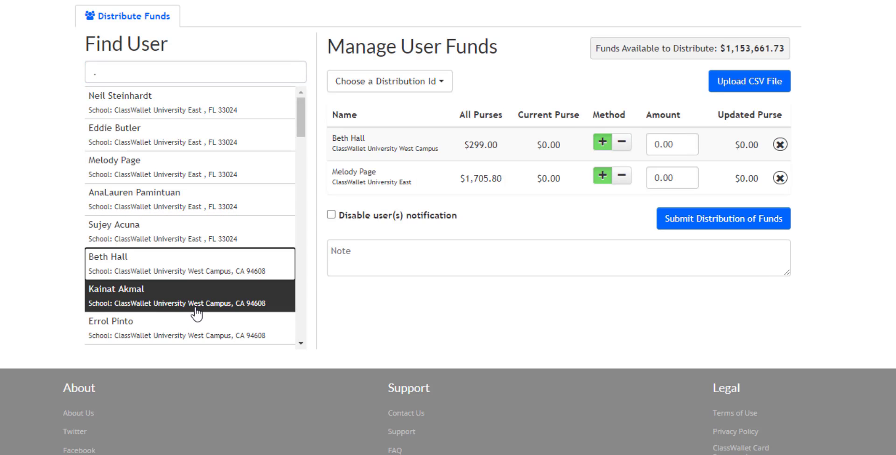
click(199, 326)
- Search the distribution IDs for supplies and choose "Art Supplies - Not in the budget"
click(409, 89)
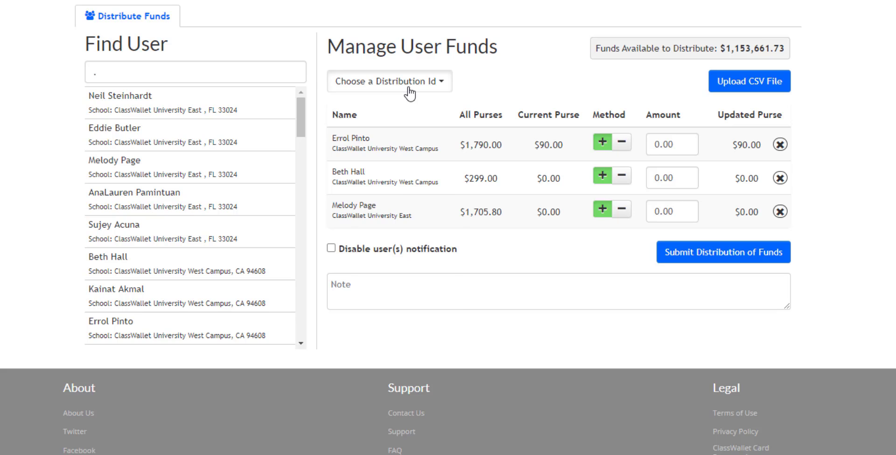
text(supp)
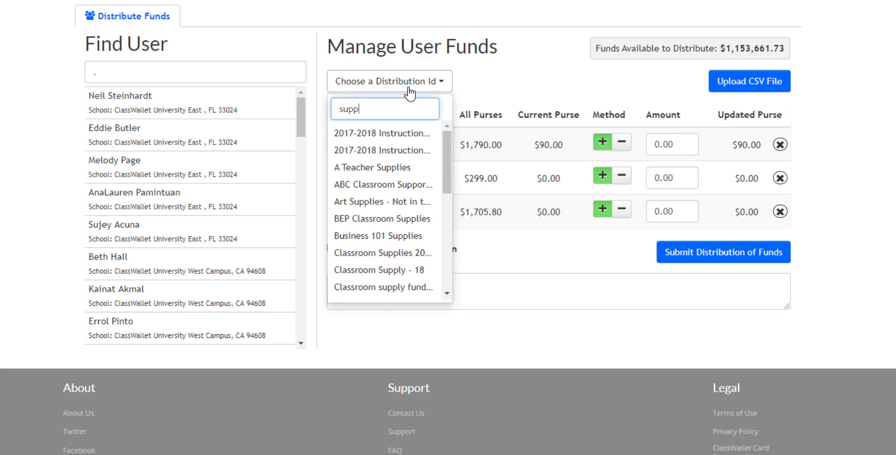
text(lies)
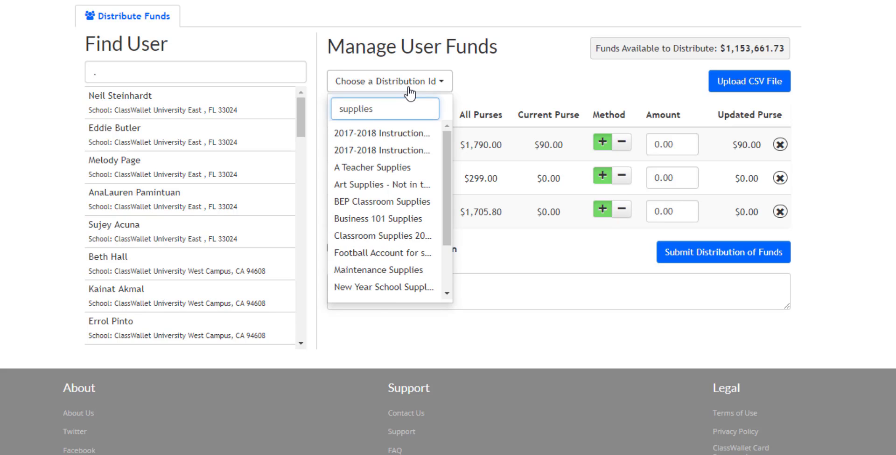
click(413, 191)
- Set the three users' amounts, in row order, to 250.00, 150.00 and 100.00, and submit the distribution of funds
click(688, 154)
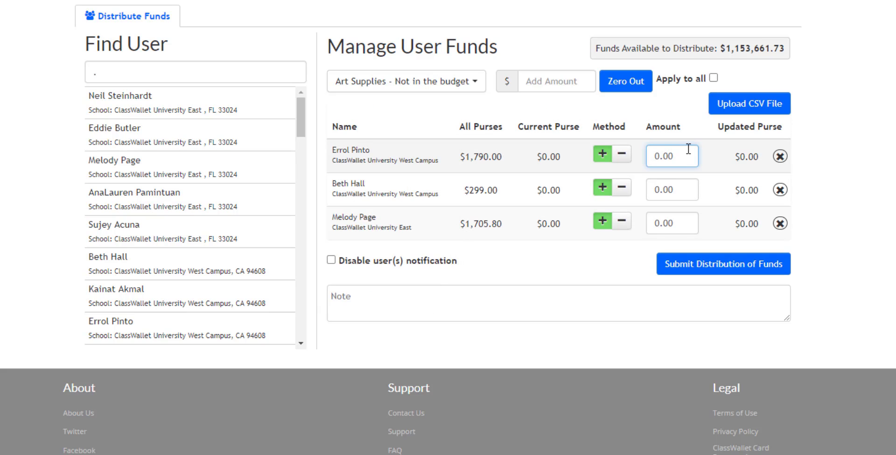
text(25000)
key(Tab)
text(15000)
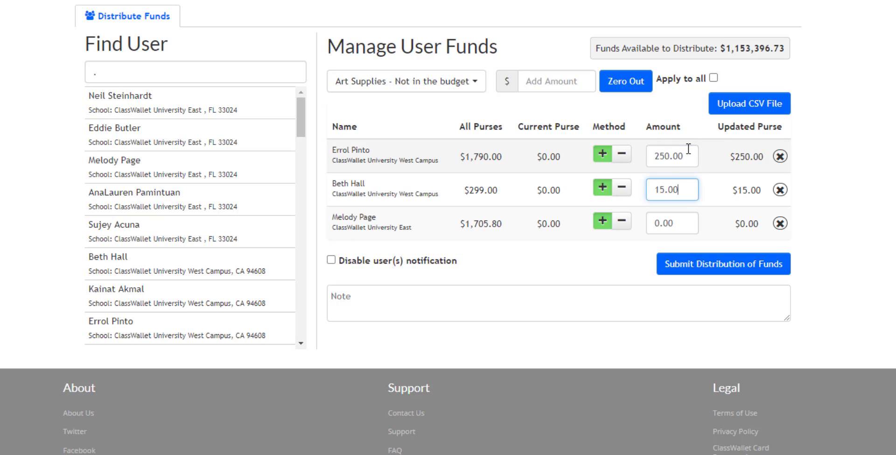
key(Tab)
text(10000)
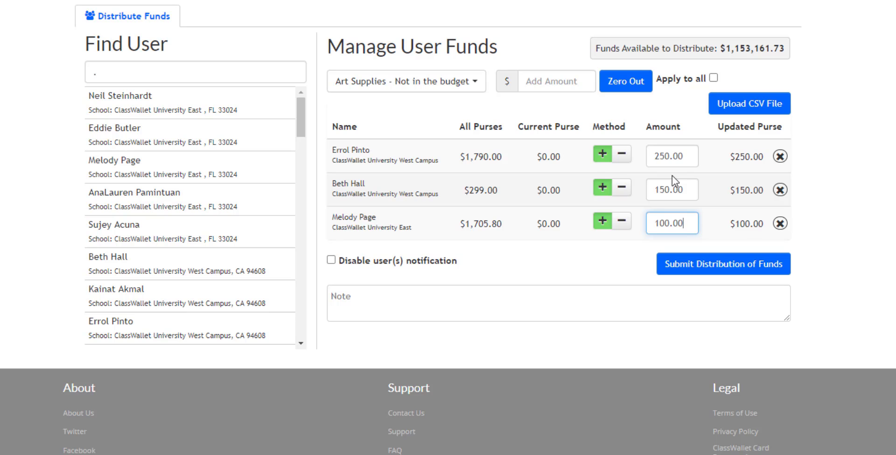
click(732, 275)
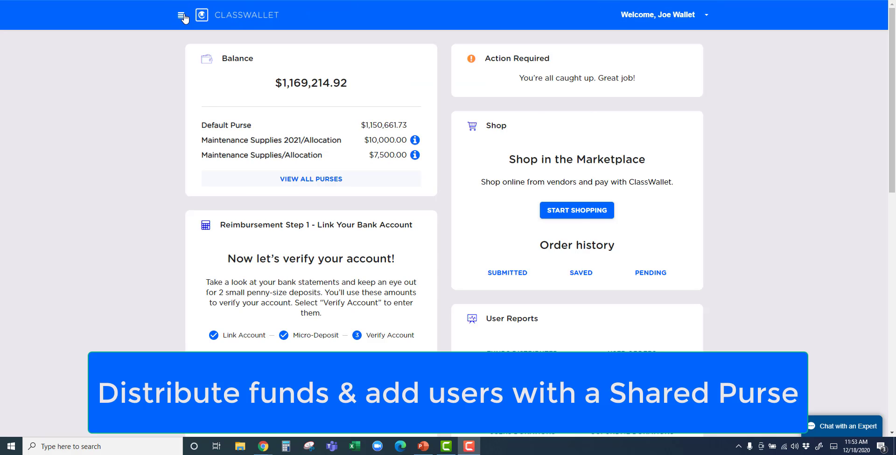
- Open Distribution Management and filter the purse list to shared purses only
click(182, 16)
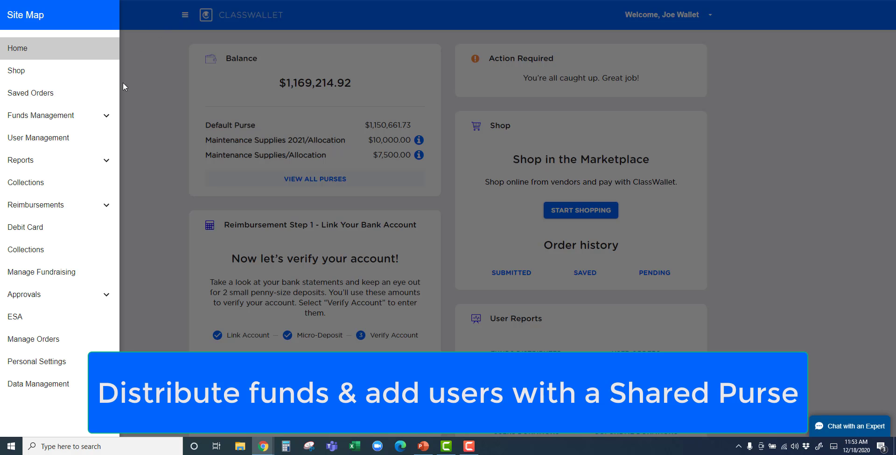
click(105, 115)
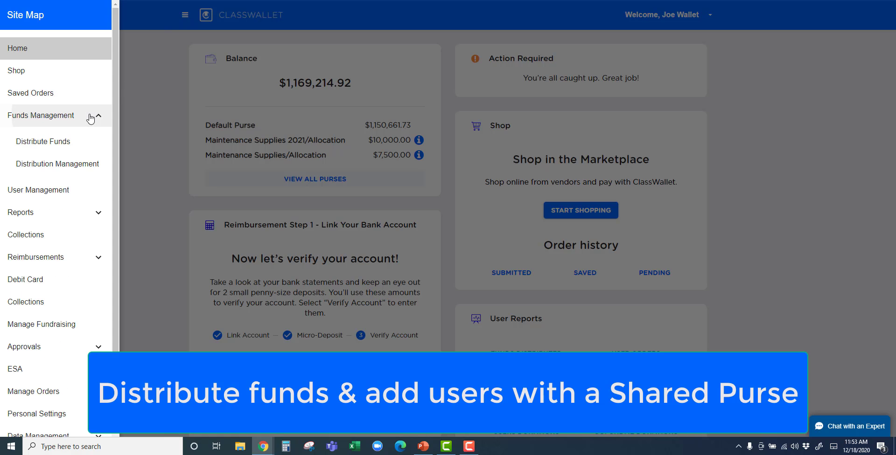
click(75, 168)
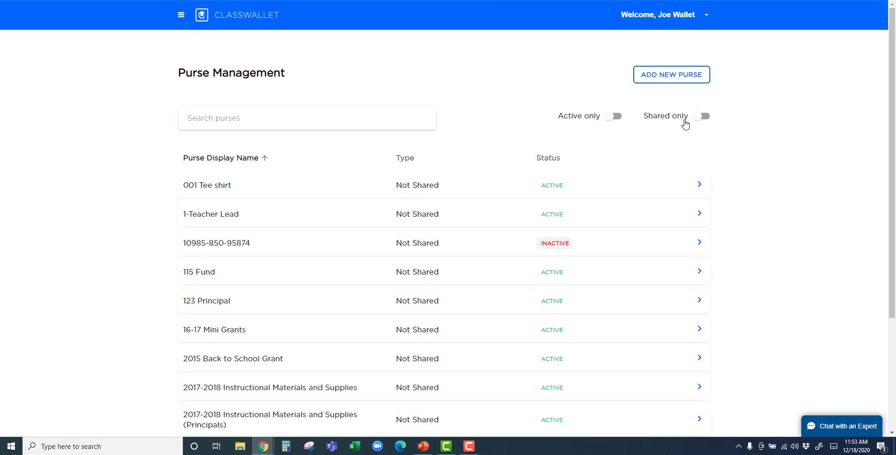
click(700, 117)
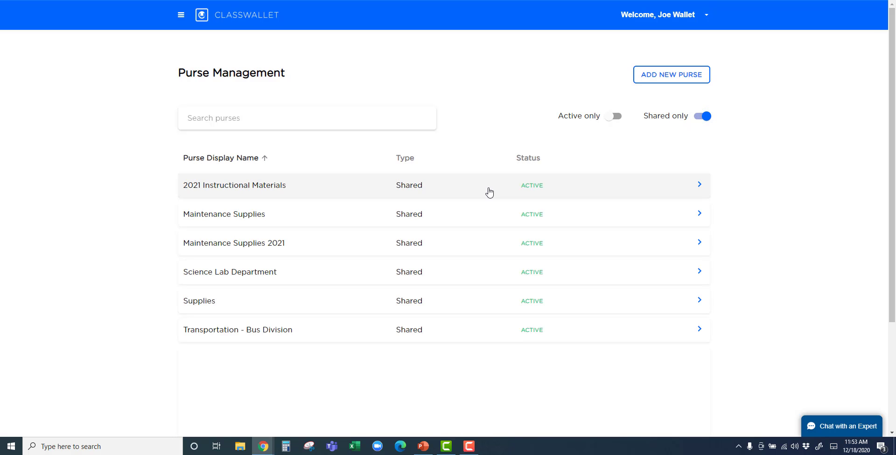
- Add $6,500.00 to the funds of the shared purse 2021 Instructional Materials and save the change
click(450, 191)
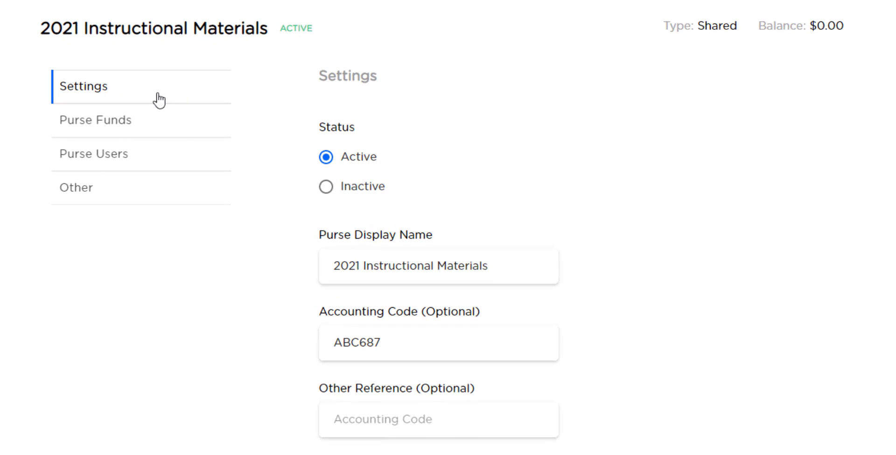
click(120, 127)
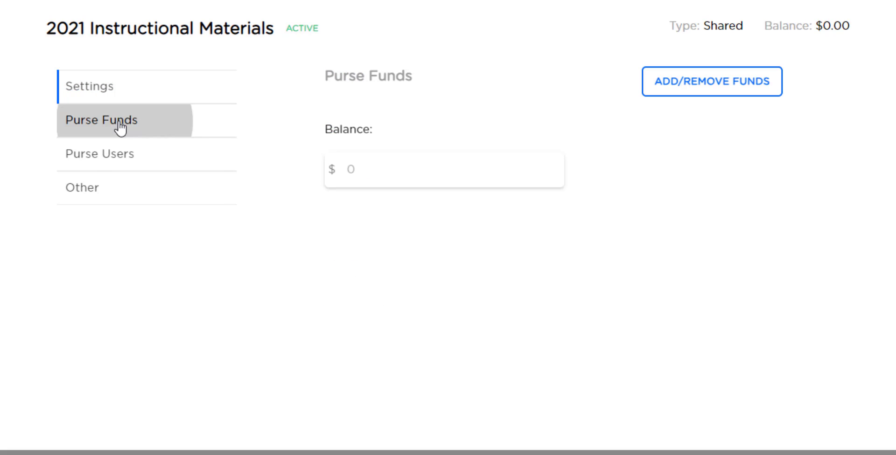
click(731, 81)
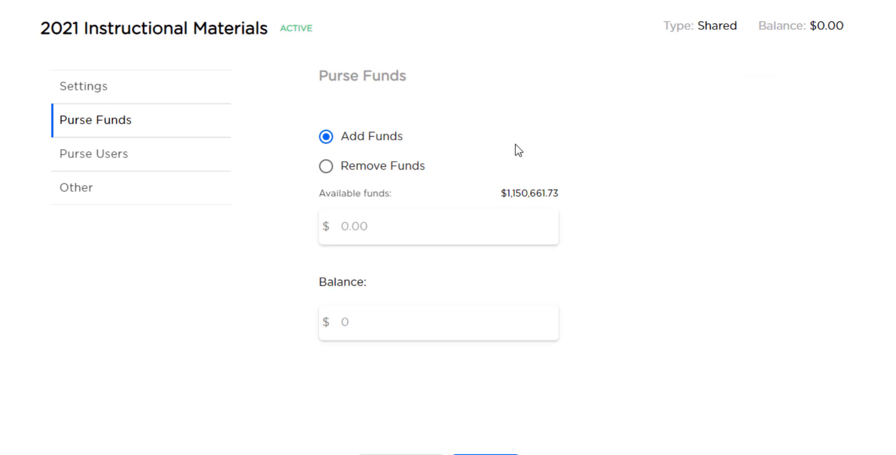
click(435, 231)
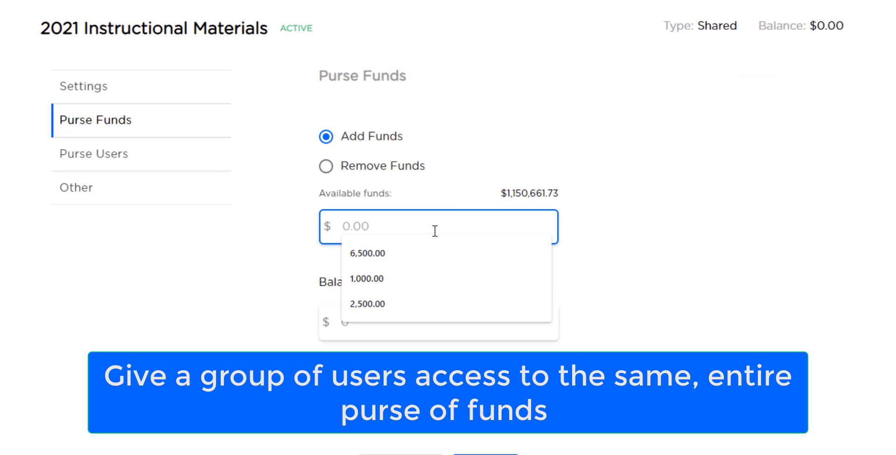
text(650000)
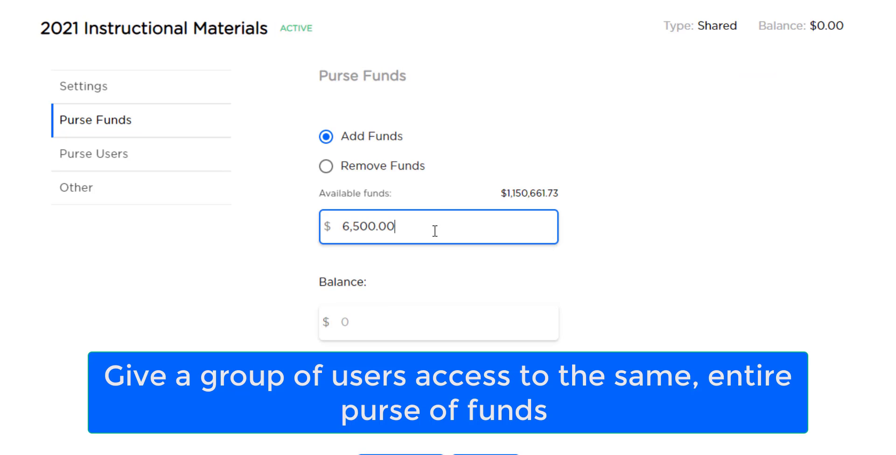
click(394, 452)
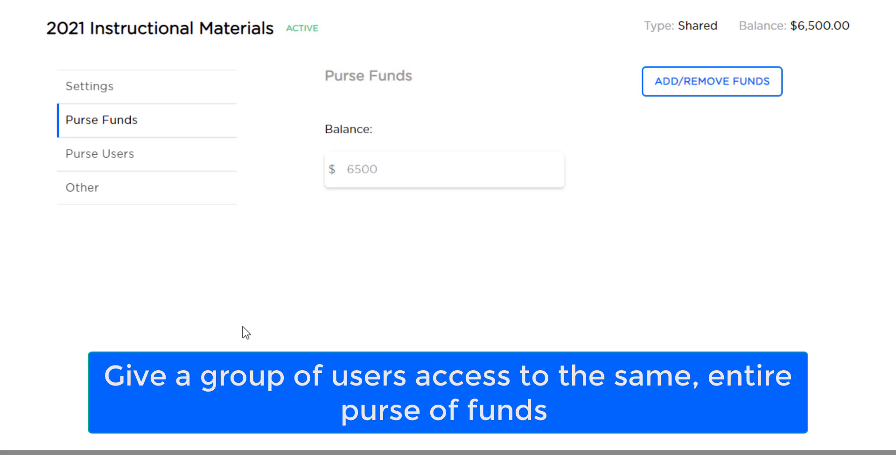
- Remove both existing users from the shared purse 2021 Instructional Materials, confirming each removal
click(102, 155)
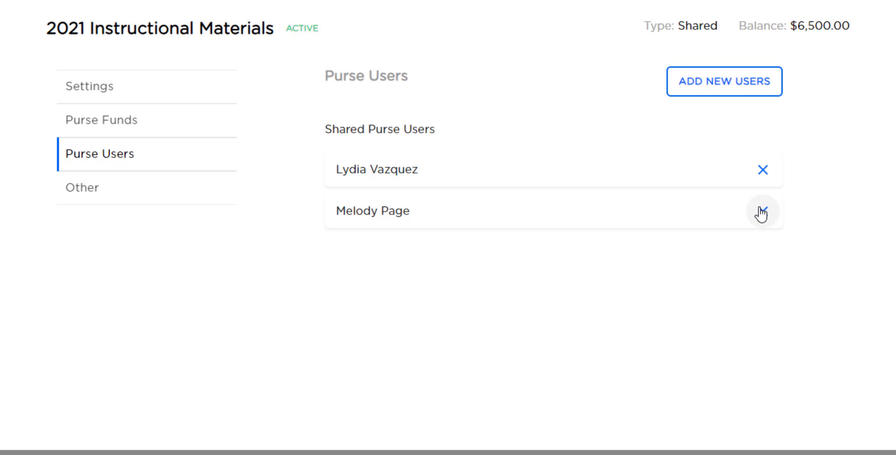
click(762, 212)
click(415, 306)
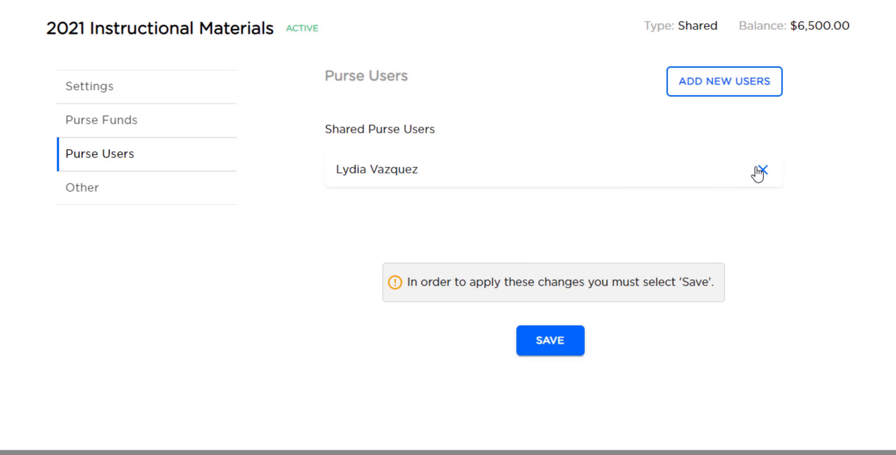
click(759, 172)
click(411, 303)
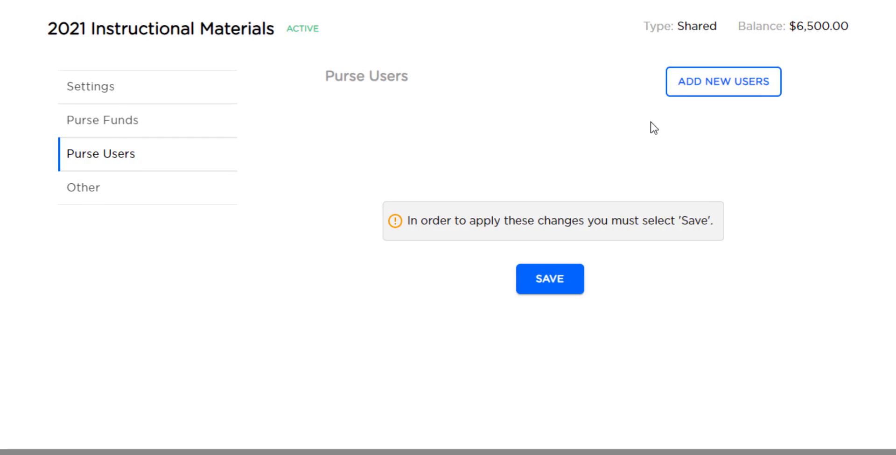
- Add three new users from the name list to the 2021 Instructional Materials purse and save the change
click(698, 91)
click(568, 139)
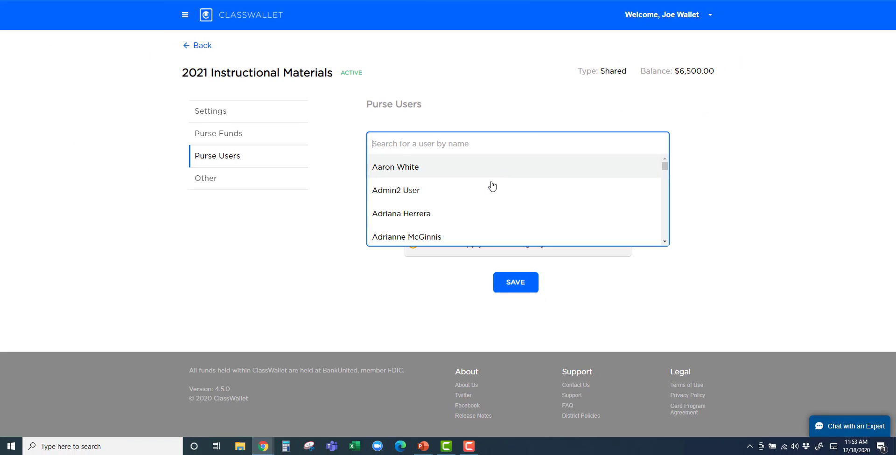
click(488, 213)
click(500, 141)
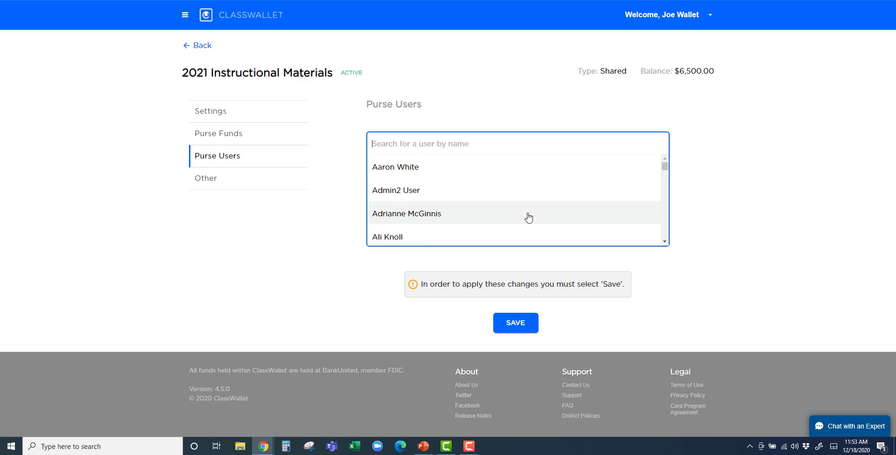
scroll(526, 216, down, 3)
click(526, 215)
click(520, 144)
scroll(543, 213, down, 3)
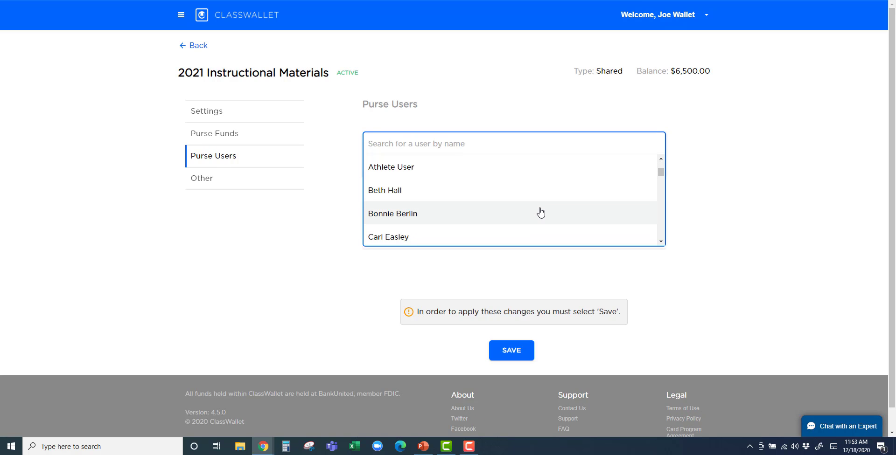
click(538, 212)
click(528, 380)
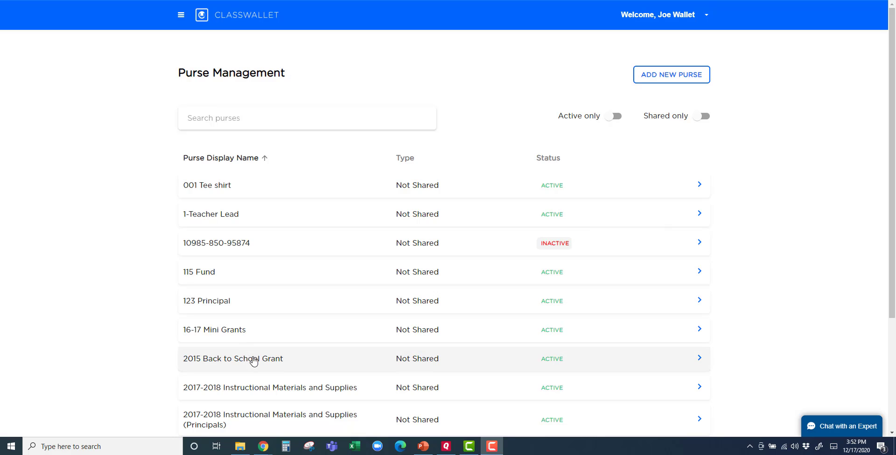
- Open the 2015 Back to School Grant purse's Other settings and examine the expiry, restriction, marketplace, reimbursement, direct pay, visibility, affidavit and approval options
click(254, 362)
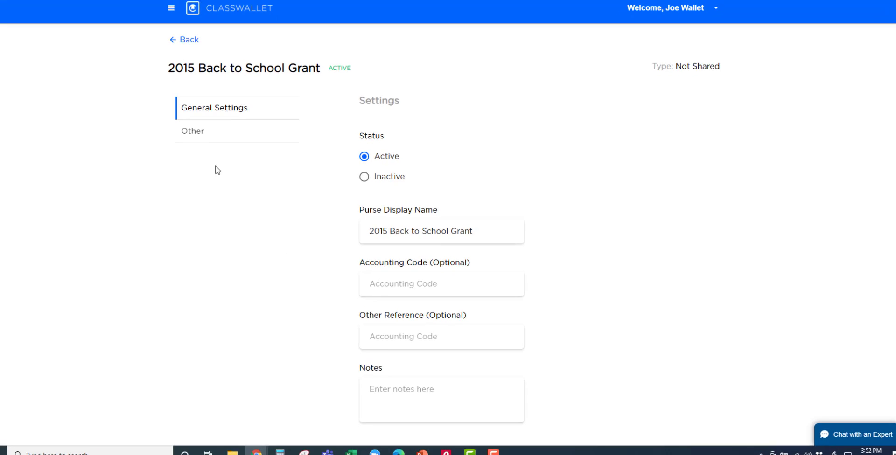
click(198, 135)
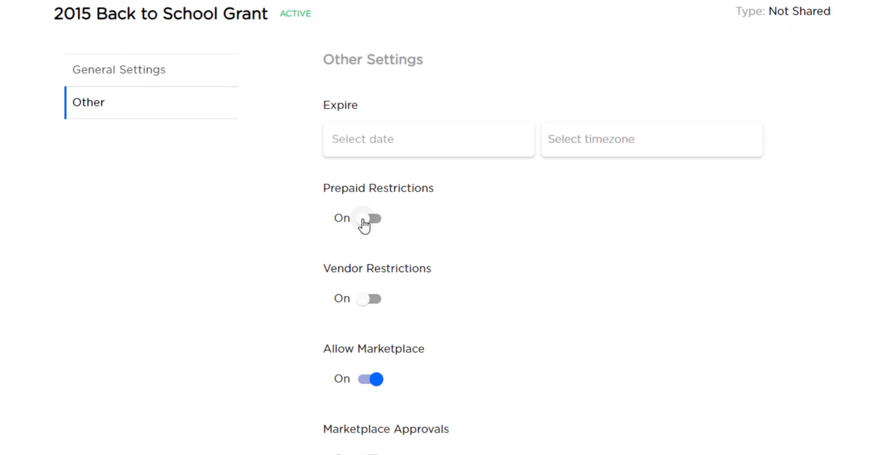
scroll(400, 187, down, 3)
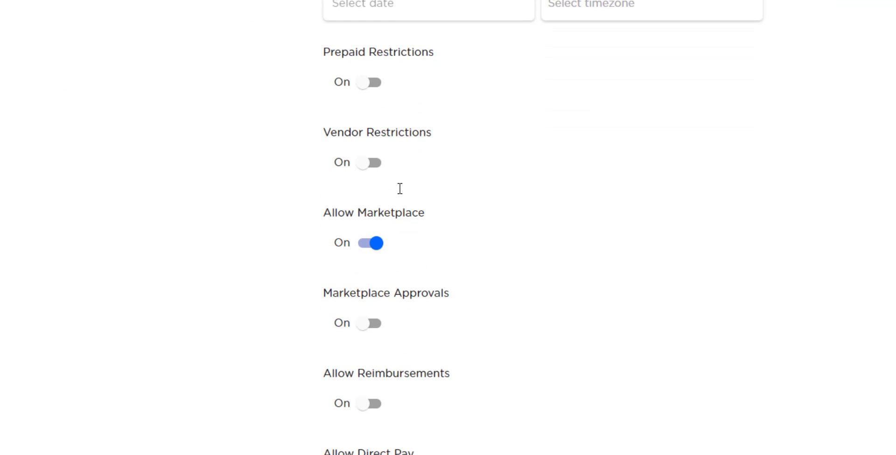
scroll(399, 191, down, 2)
scroll(400, 191, up, 2)
scroll(416, 200, up, 1)
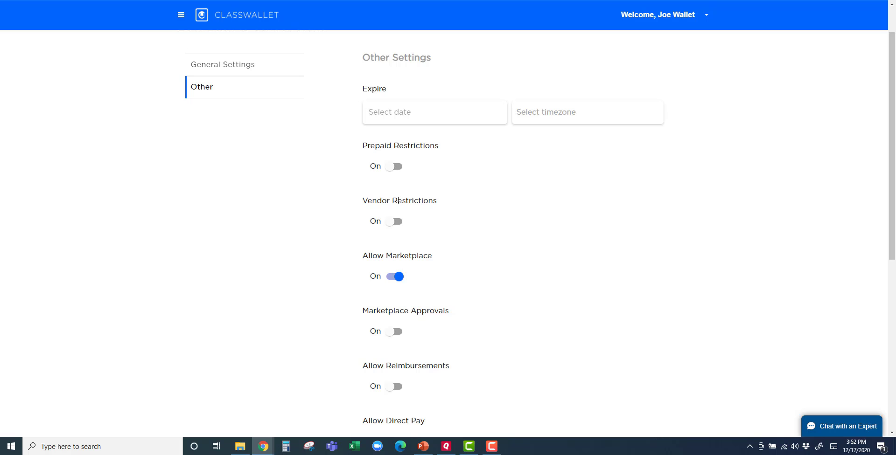
scroll(409, 226, down, 2)
scroll(406, 259, down, 3)
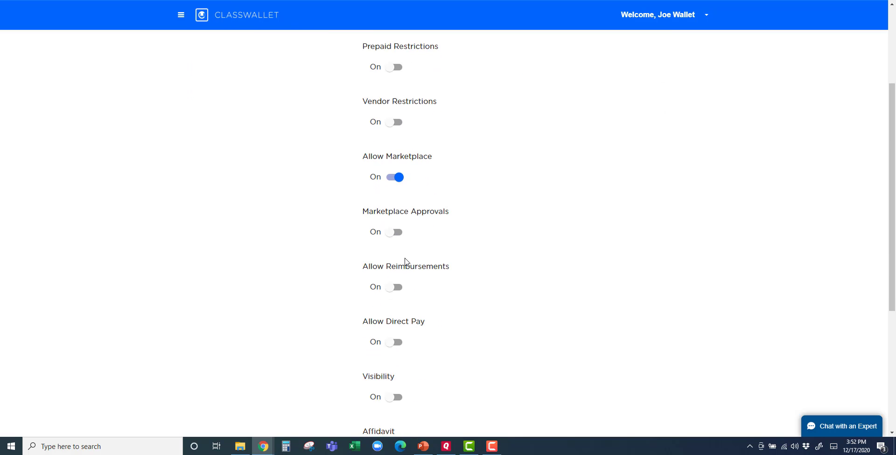
scroll(401, 266, up, 5)
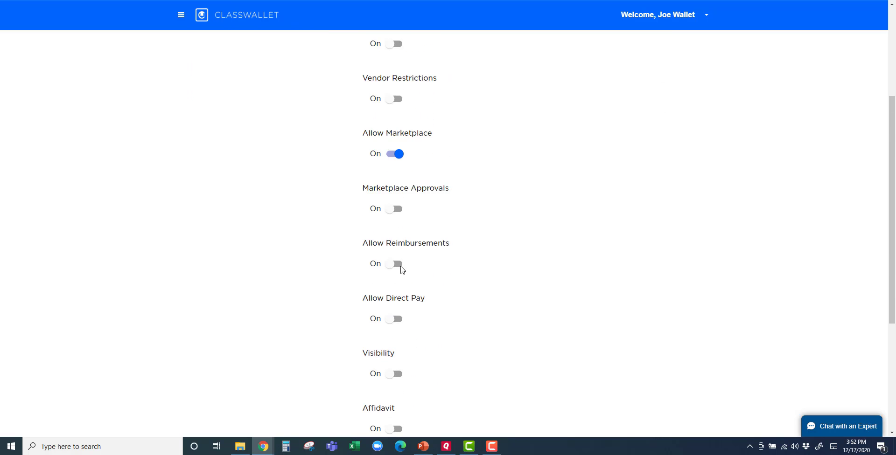
scroll(404, 209, up, 1)
scroll(404, 207, down, 7)
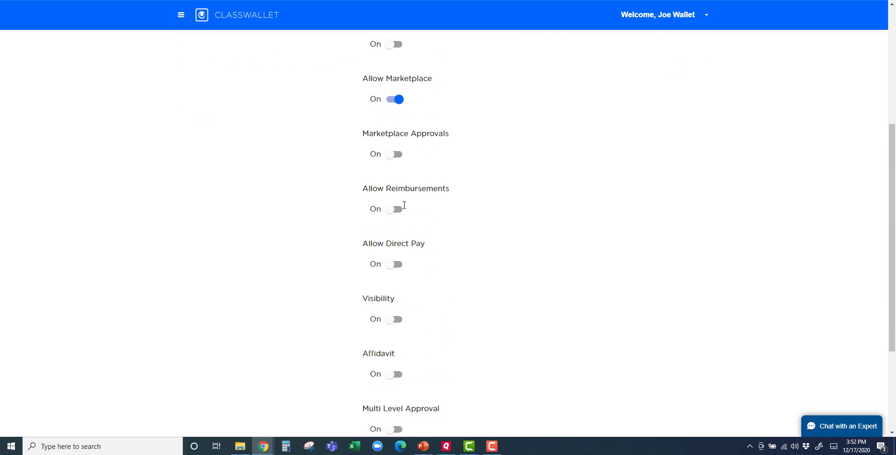